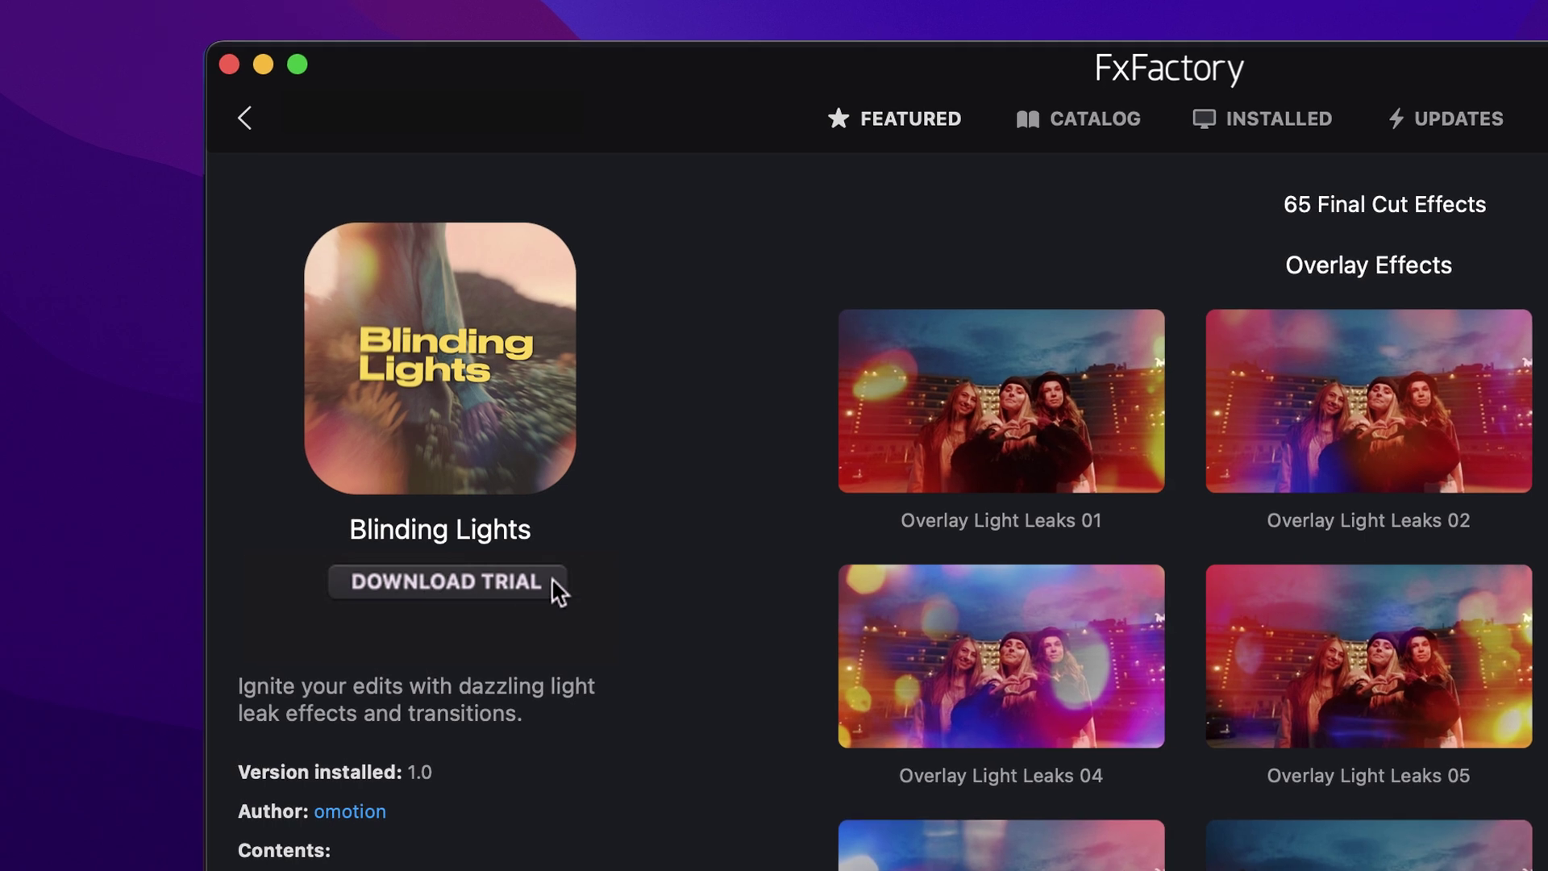
- Start the trial download of the Blinding Lights light-leak package in FxFactory
{"action": "left_click", "coordinate": [551, 585]}
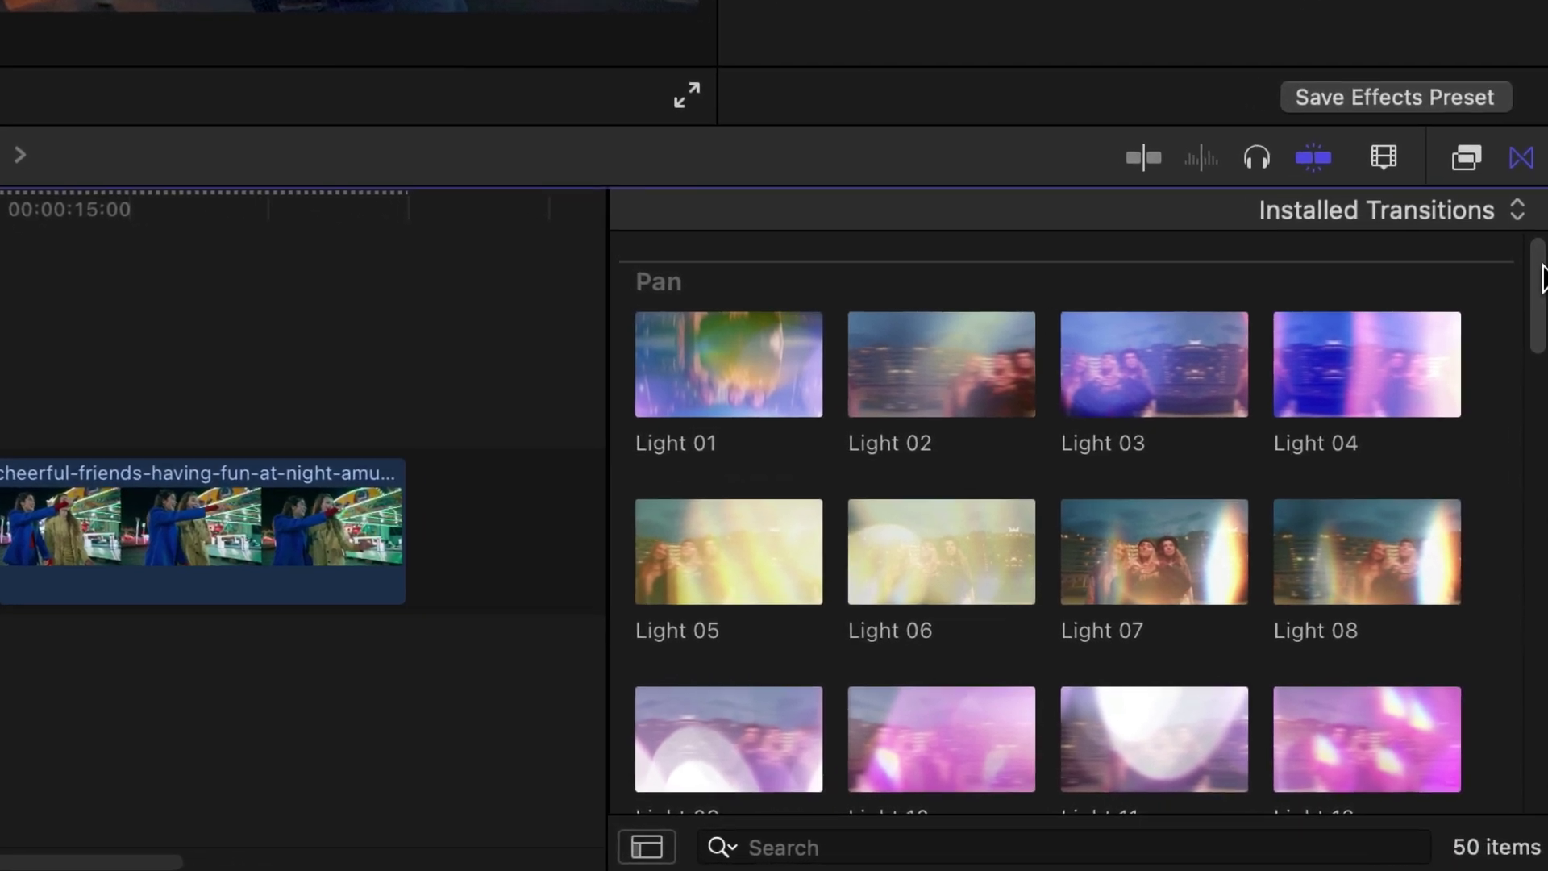
{"action": "scroll", "coordinate": [1452, 485], "scroll_direction": "down", "scroll_amount": 10}
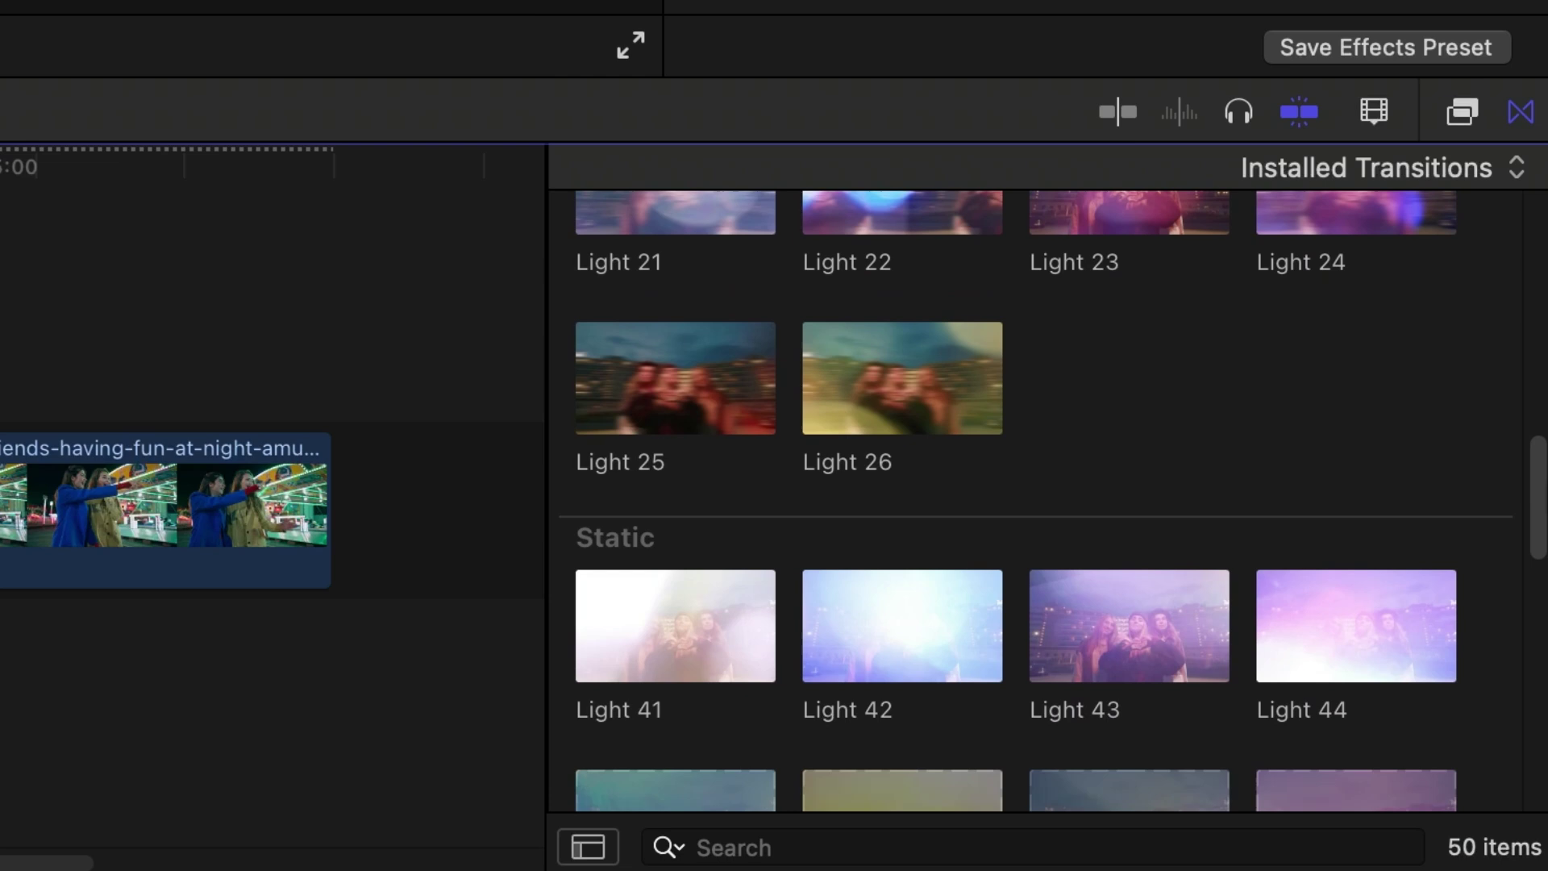
{"action": "scroll", "coordinate": [1028, 485], "scroll_direction": "down", "scroll_amount": 4}
{"action": "scroll", "coordinate": [1028, 483], "scroll_direction": "down", "scroll_amount": 2}
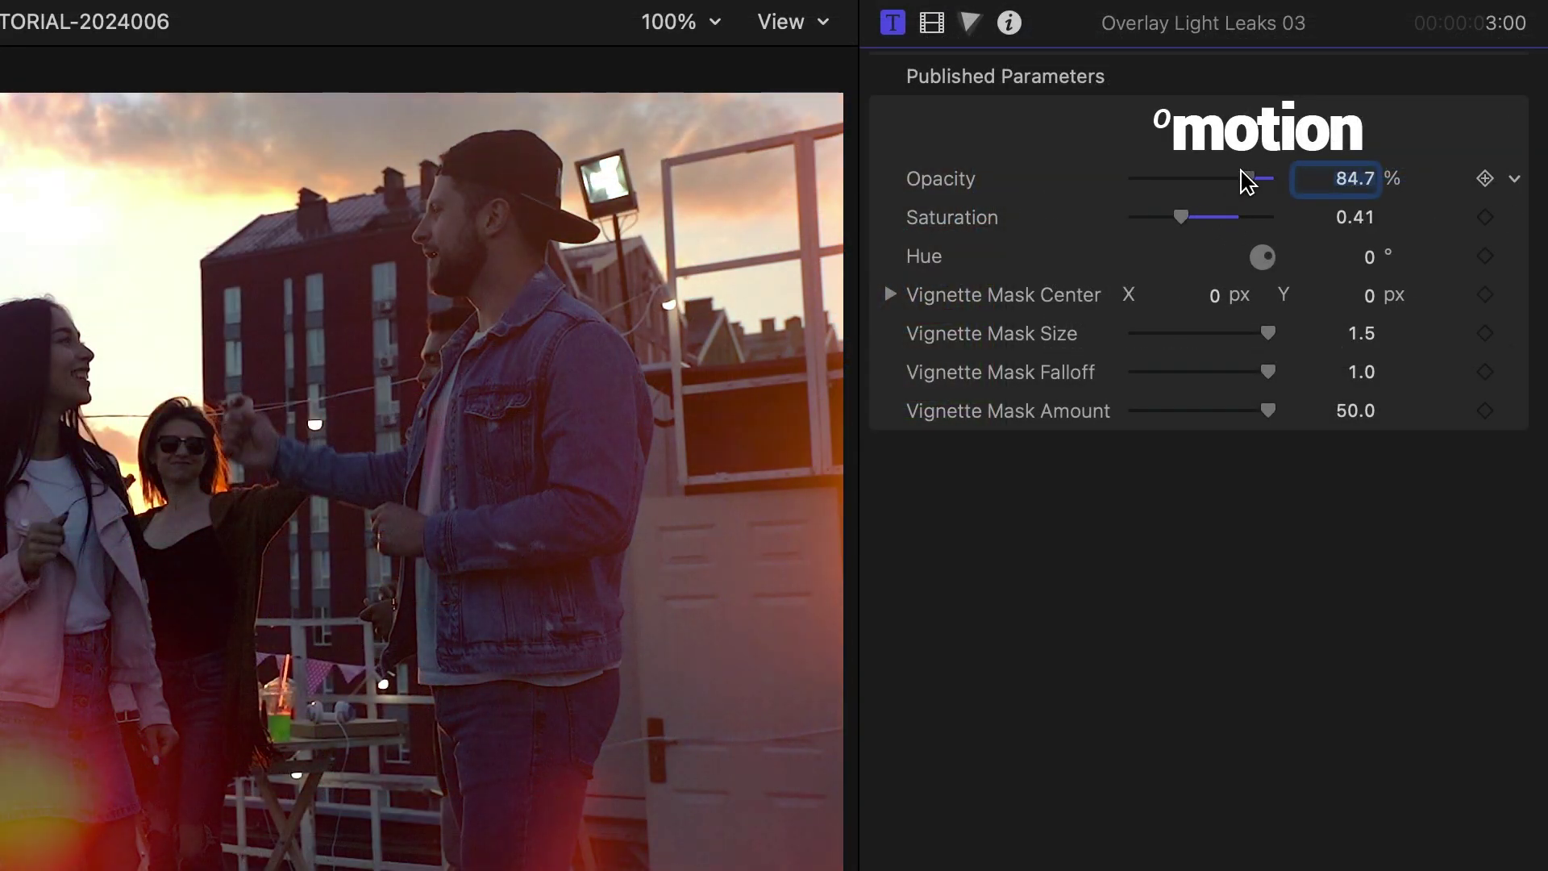
- Set Overlay Light Leaks 03 opacity to 62.31% and restore vignette mask amount to about 50
{"action": "left_click_drag", "start_coordinate": [1219, 182], "coordinate": [1218, 182]}
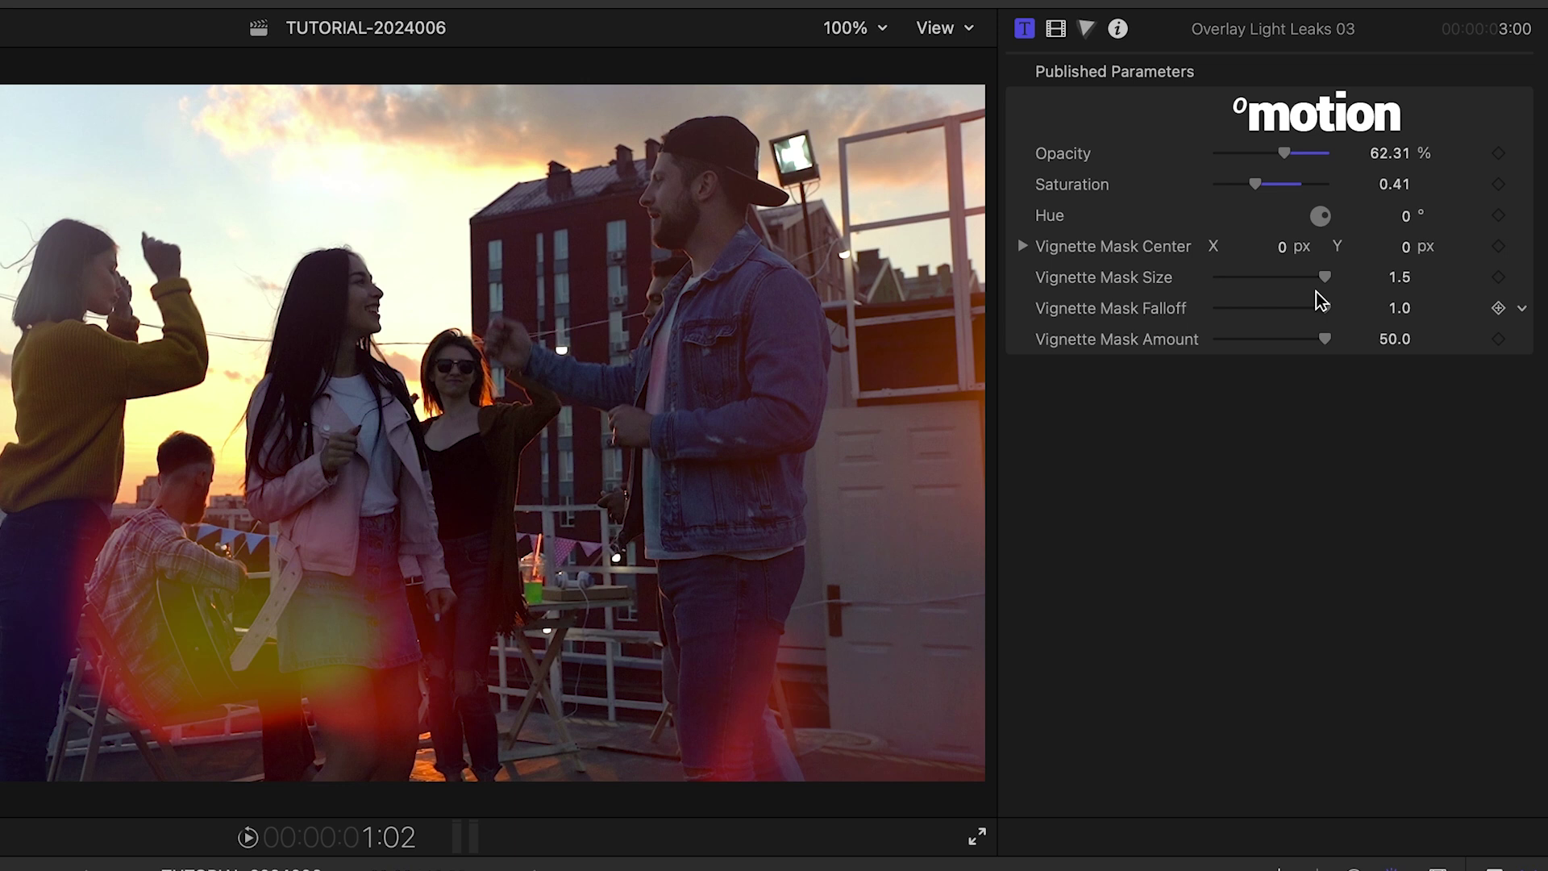
{"action": "mouse_move", "coordinate": [1319, 289]}
{"action": "left_mouse_down"}
{"action": "mouse_move", "coordinate": [1335, 291]}
{"action": "mouse_move", "coordinate": [1296, 315]}
{"action": "left_mouse_up"}
{"action": "left_click_drag", "start_coordinate": [1266, 348], "coordinate": [1328, 322]}
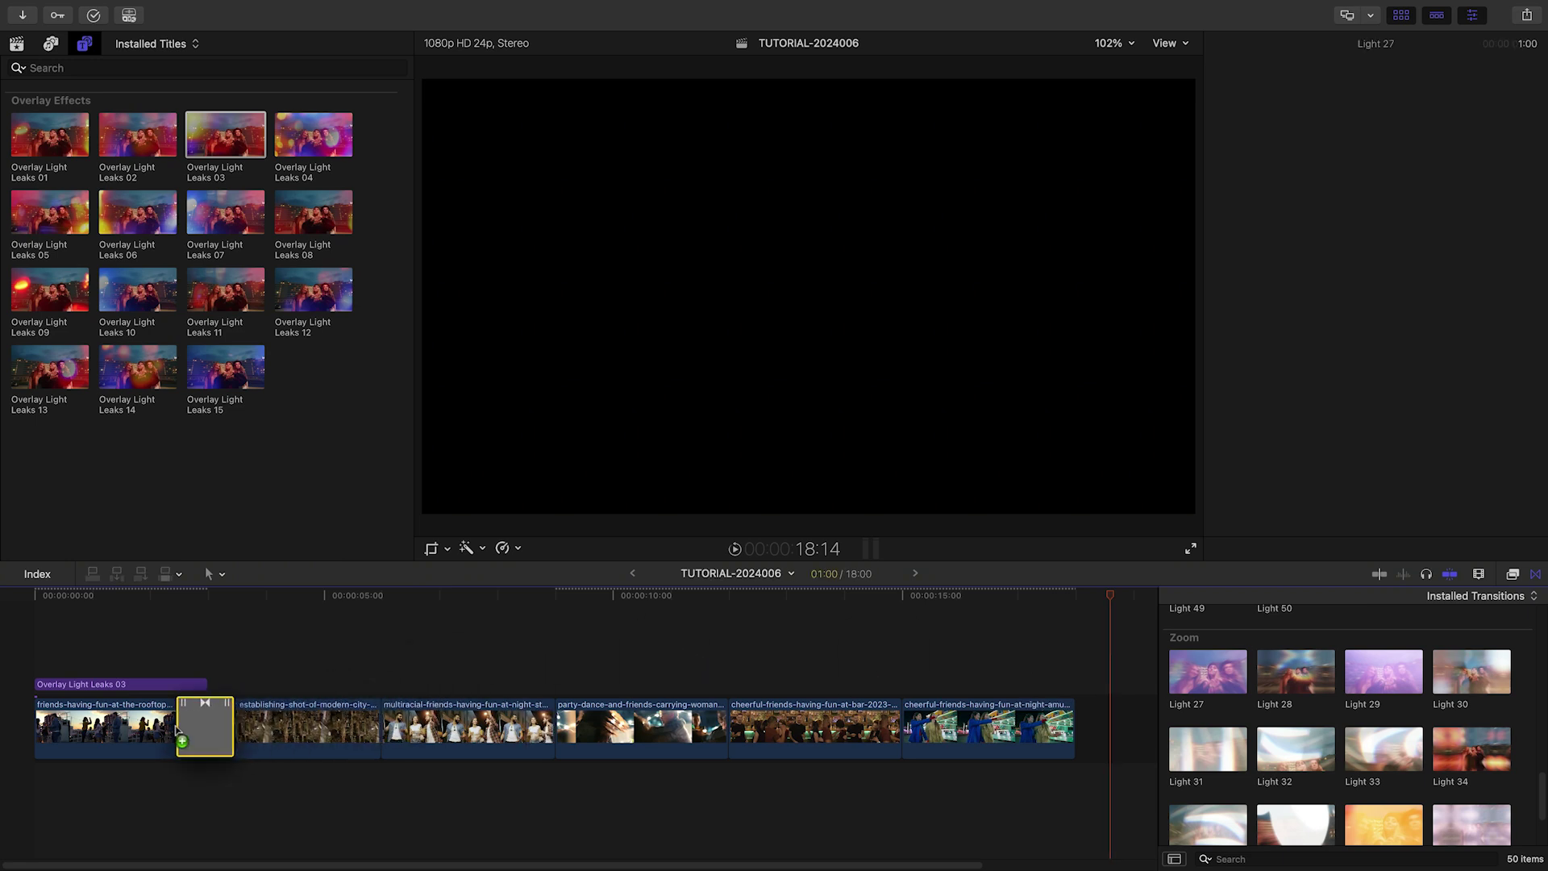
- Preview the Light 27 transition, then lengthen it to about two seconds in the Precision Editor
{"action": "left_click", "coordinate": [179, 594]}
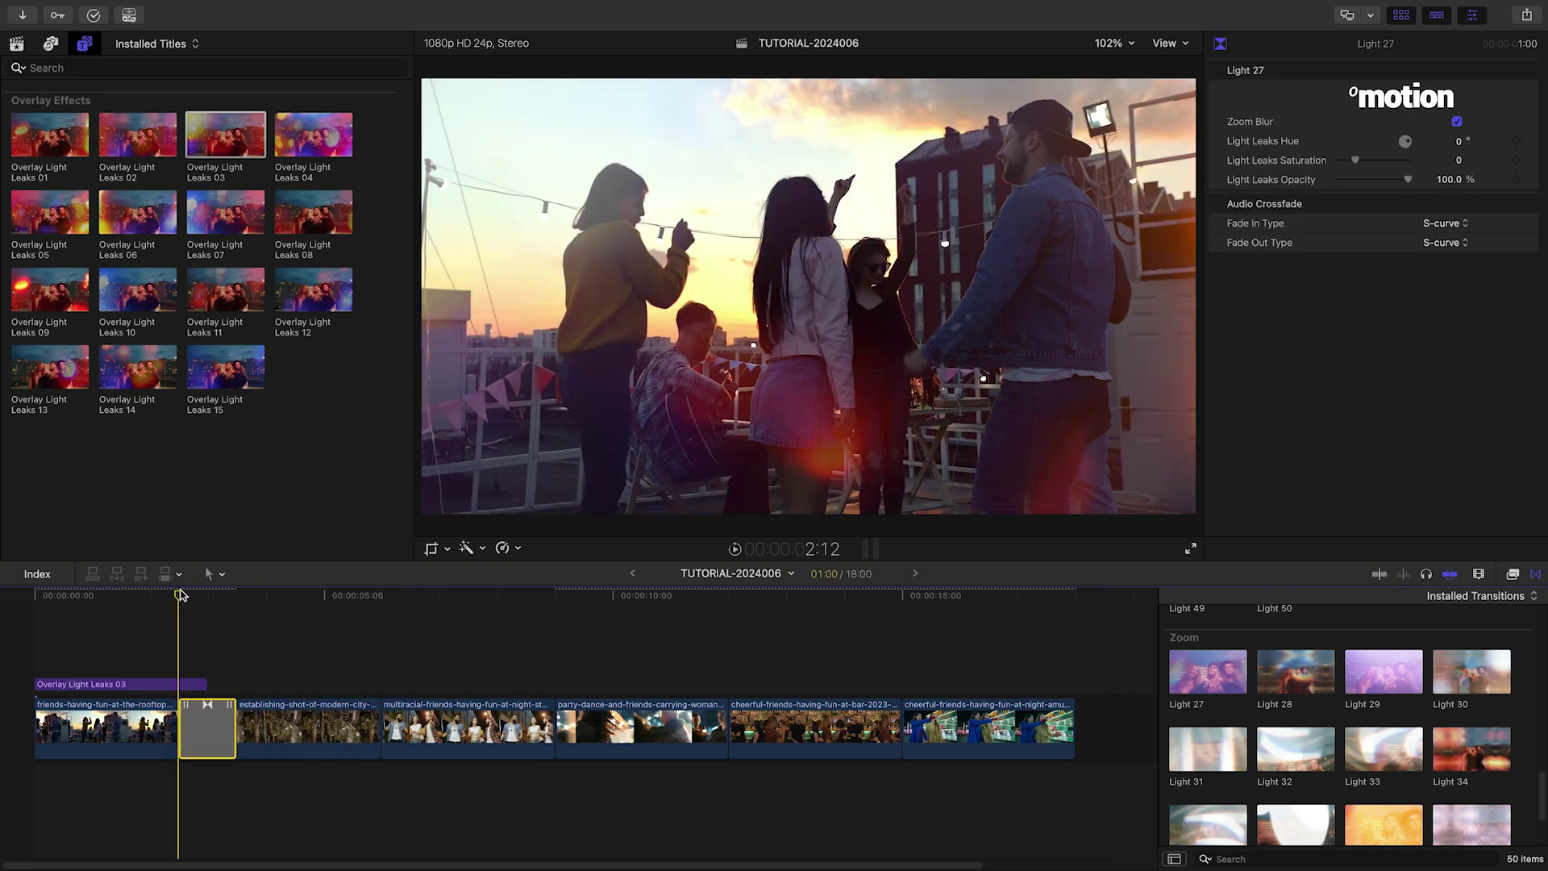
{"action": "key", "text": "space"}
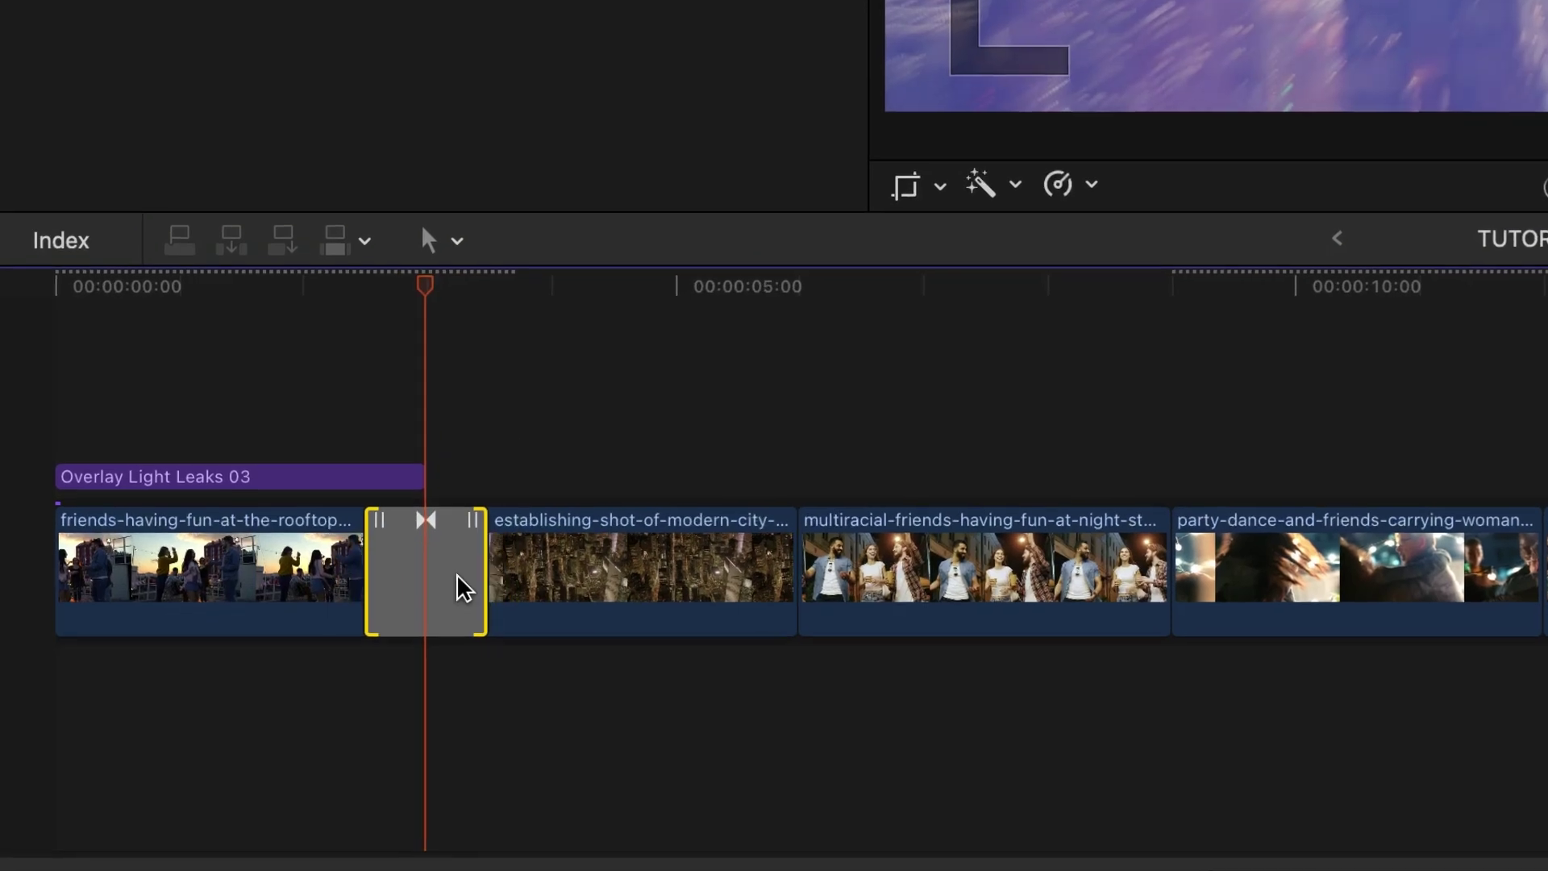
{"action": "double_click", "coordinate": [461, 589]}
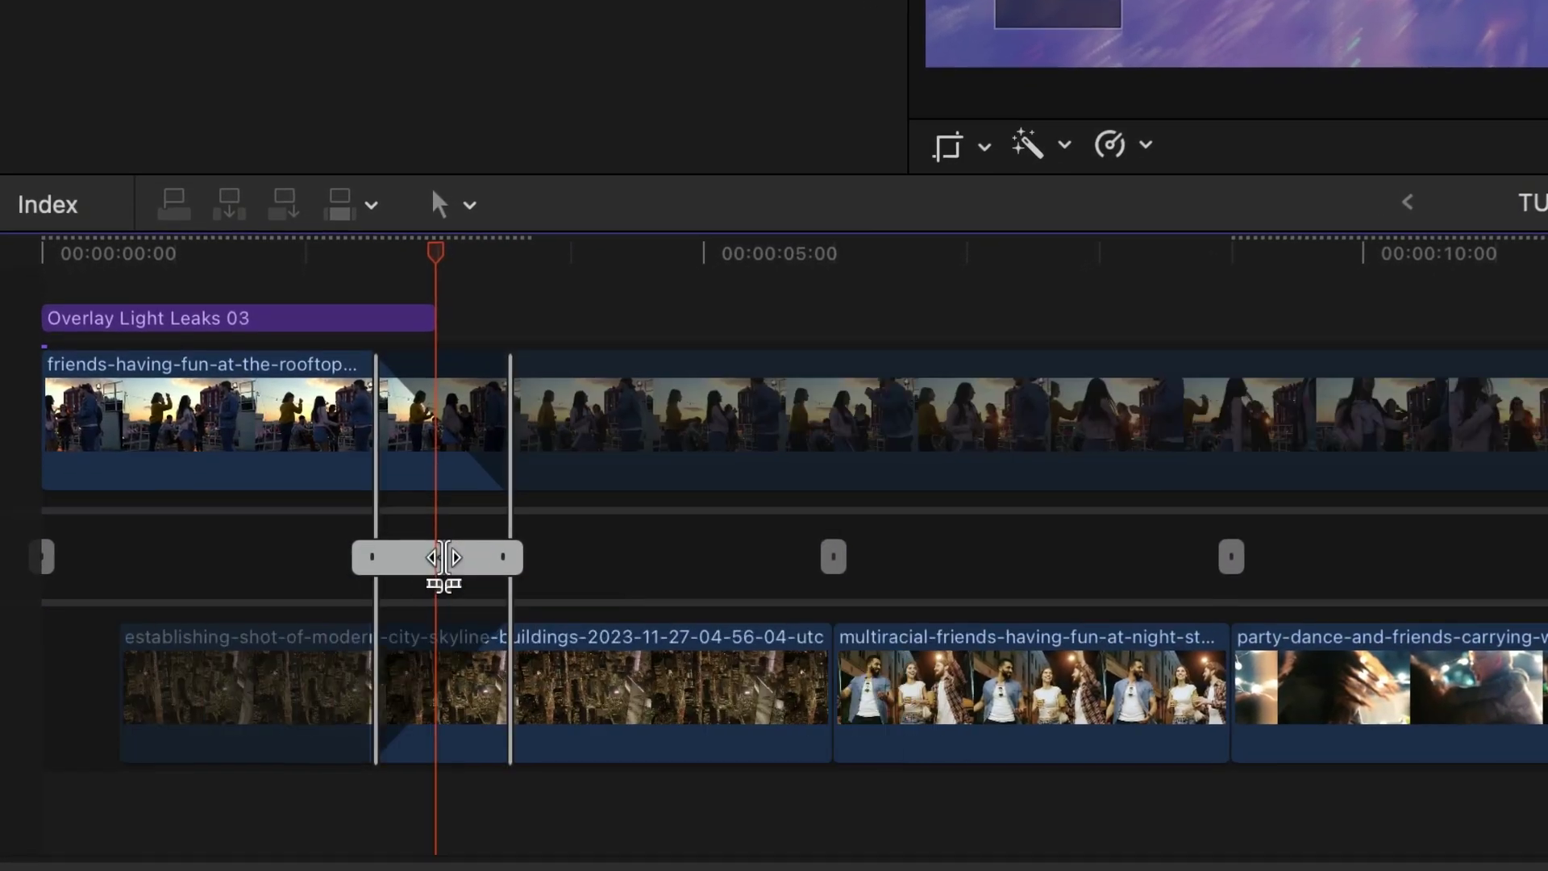
{"action": "left_click_drag", "start_coordinate": [443, 557], "coordinate": [577, 556]}
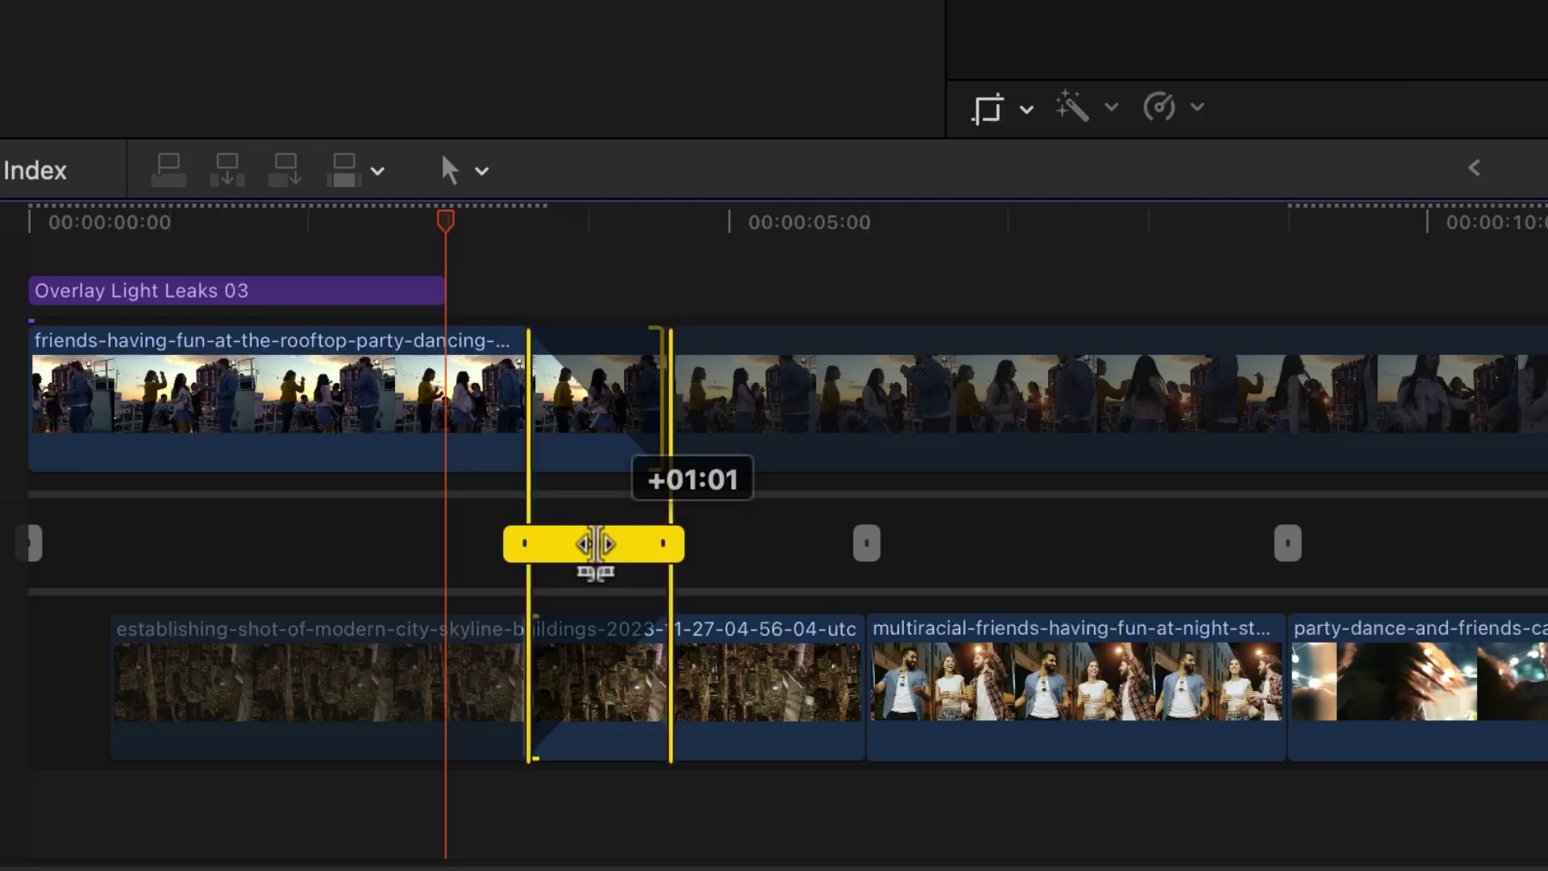
{"action": "left_click_drag", "start_coordinate": [595, 545], "coordinate": [884, 540]}
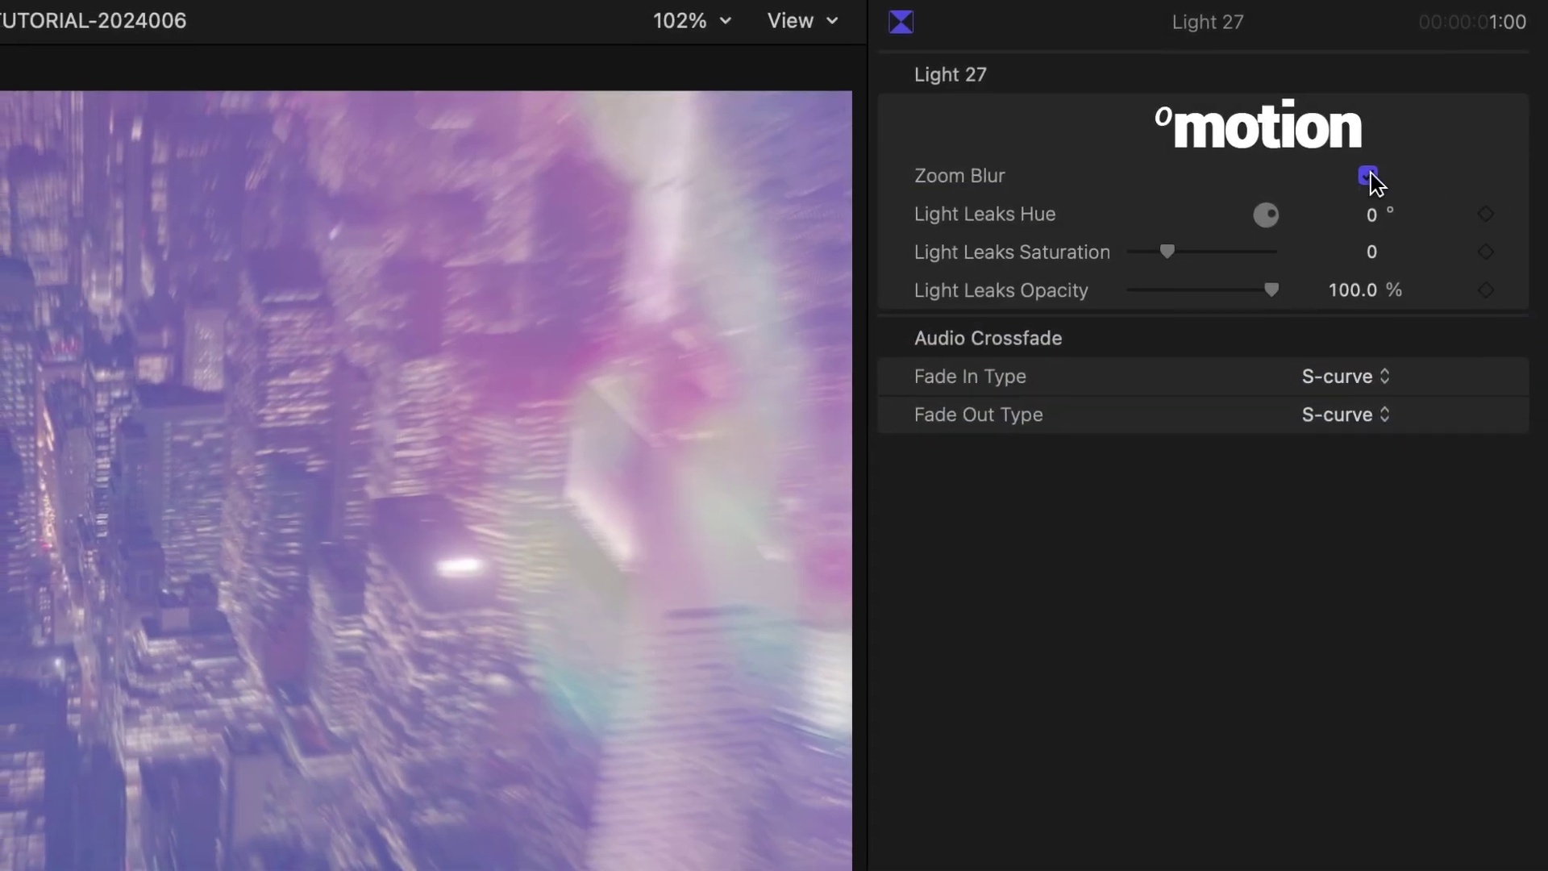
{"action": "left_click", "coordinate": [1367, 176]}
{"action": "left_click", "coordinate": [1369, 174]}
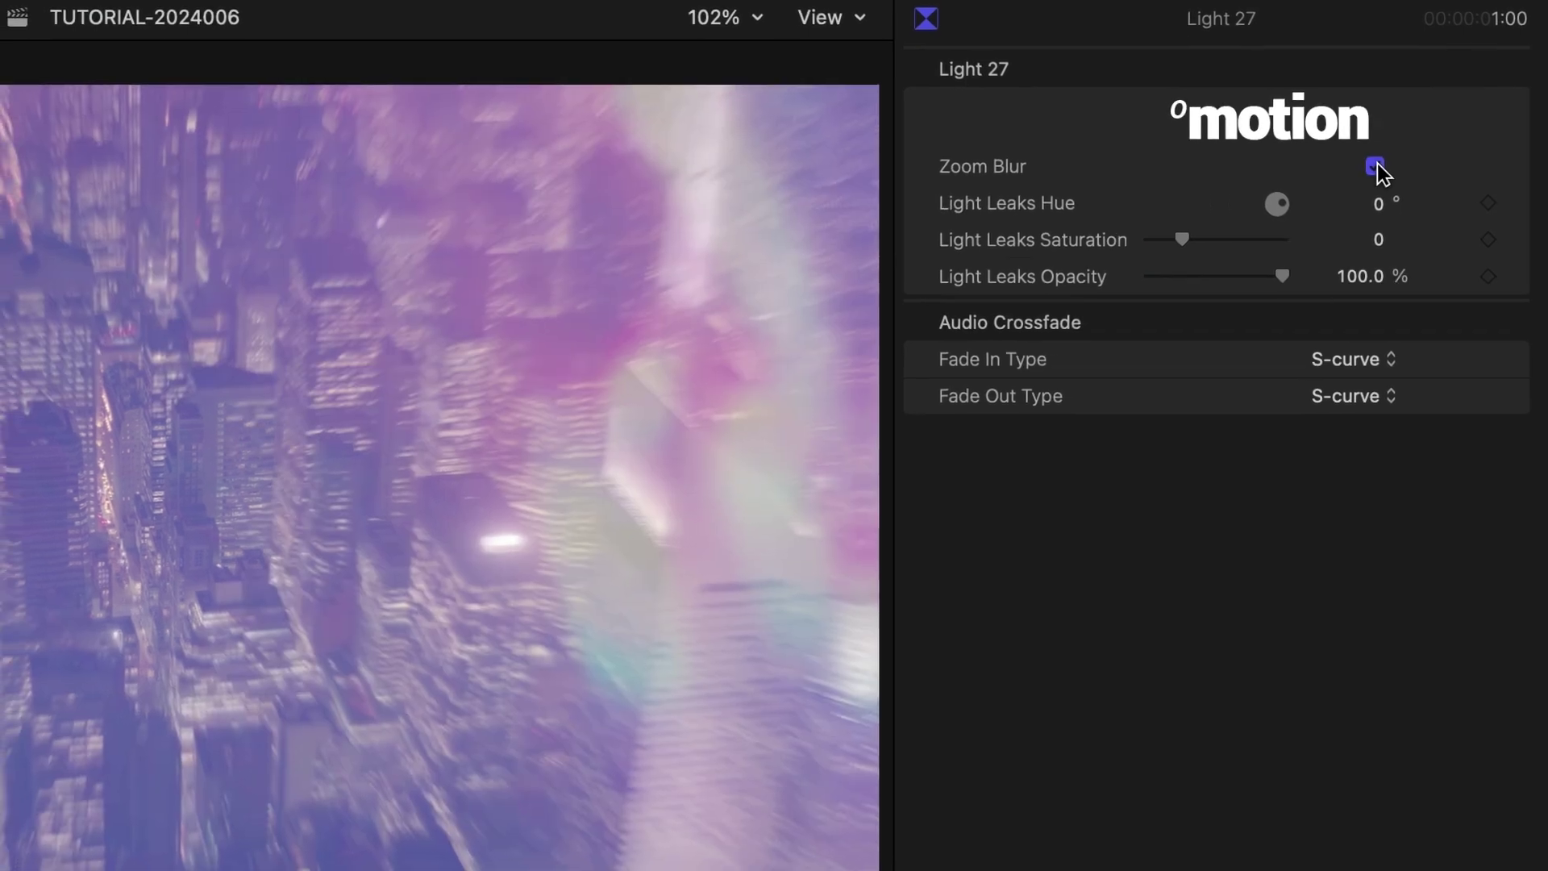
{"action": "left_click", "coordinate": [1377, 163]}
{"action": "left_click", "coordinate": [1380, 161]}
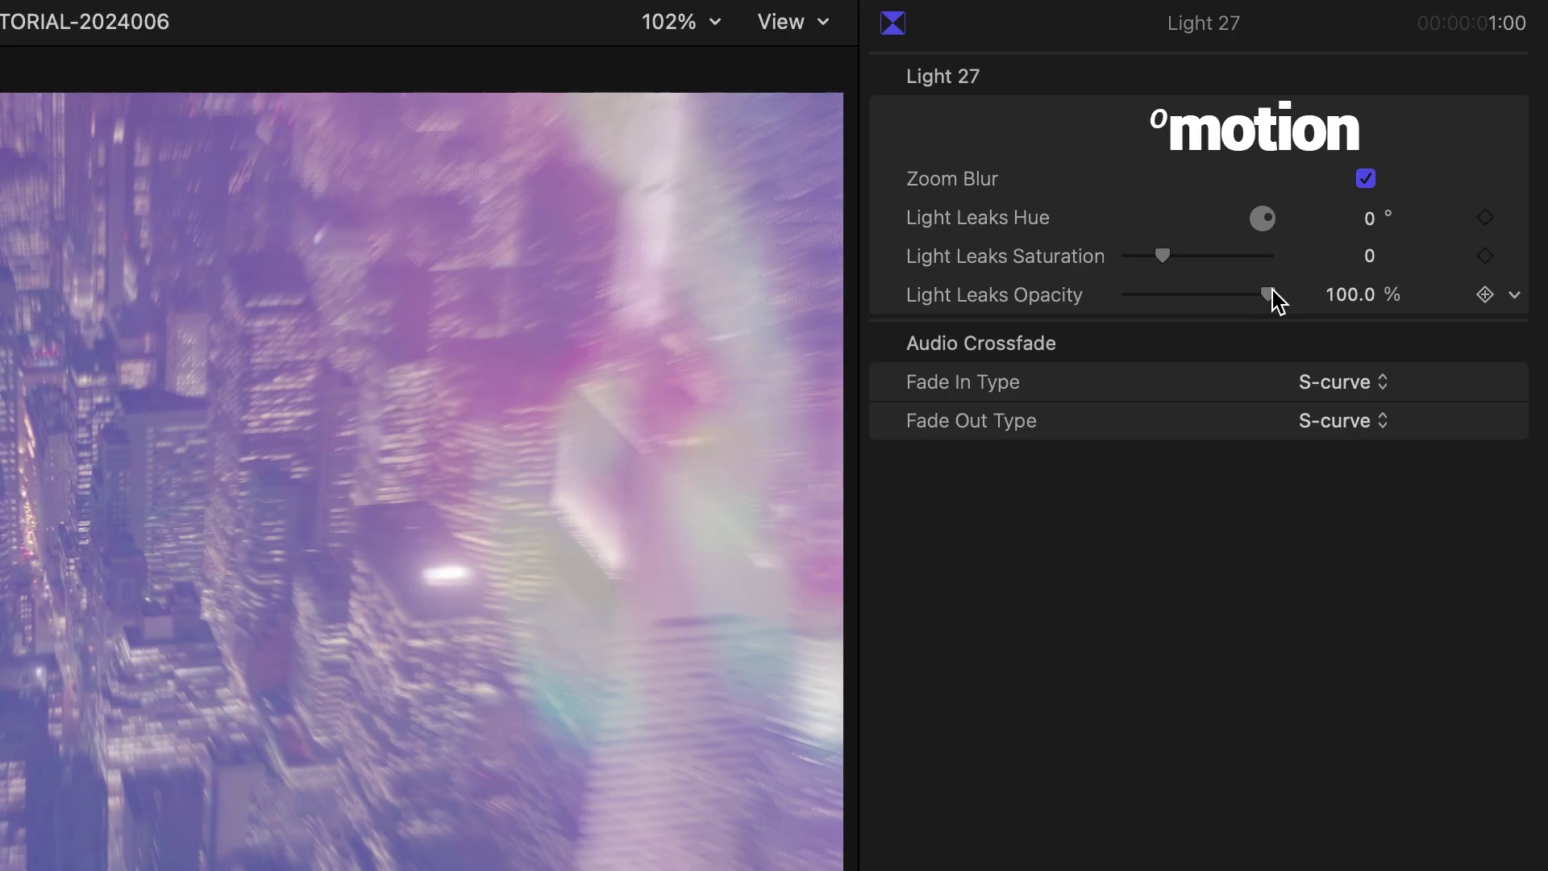
{"action": "mouse_move", "coordinate": [1270, 298]}
{"action": "left_mouse_down"}
{"action": "mouse_move", "coordinate": [1069, 306]}
{"action": "mouse_move", "coordinate": [1406, 300]}
{"action": "left_mouse_up"}
{"action": "mouse_move", "coordinate": [1306, 305]}
{"action": "left_mouse_down"}
{"action": "mouse_move", "coordinate": [977, 318]}
{"action": "mouse_move", "coordinate": [1455, 299]}
{"action": "left_mouse_up"}
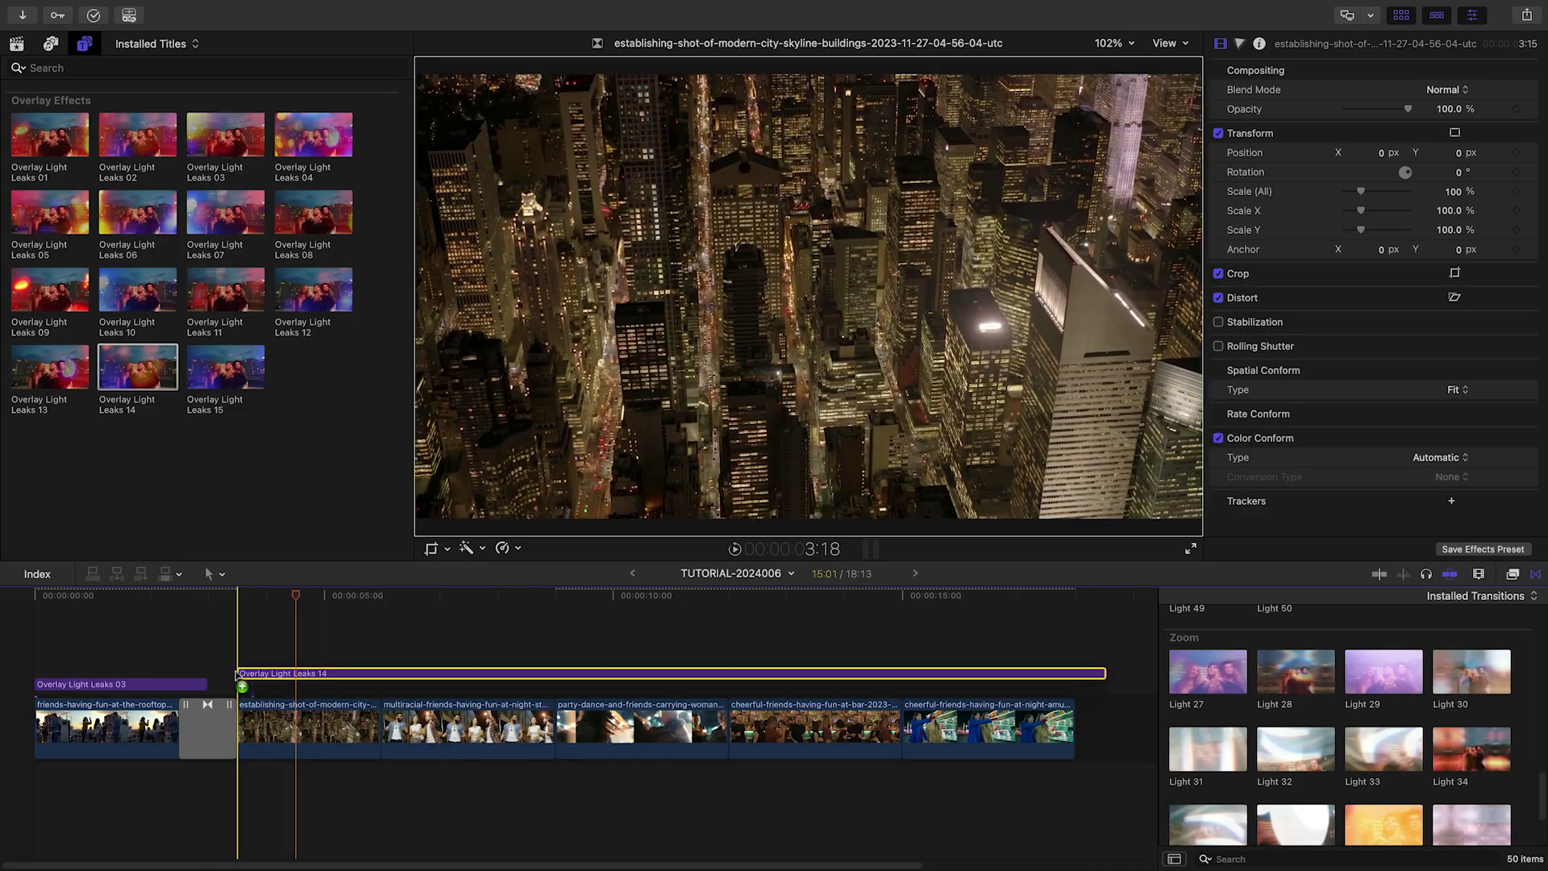
- Add Overlay Light Leaks 14 and 15 above their clips, with a Light 04 transition after the skyline clip
{"action": "left_click_drag", "start_coordinate": [237, 673], "coordinate": [240, 677]}
{"action": "left_click_drag", "start_coordinate": [1412, 121], "coordinate": [1383, 121]}
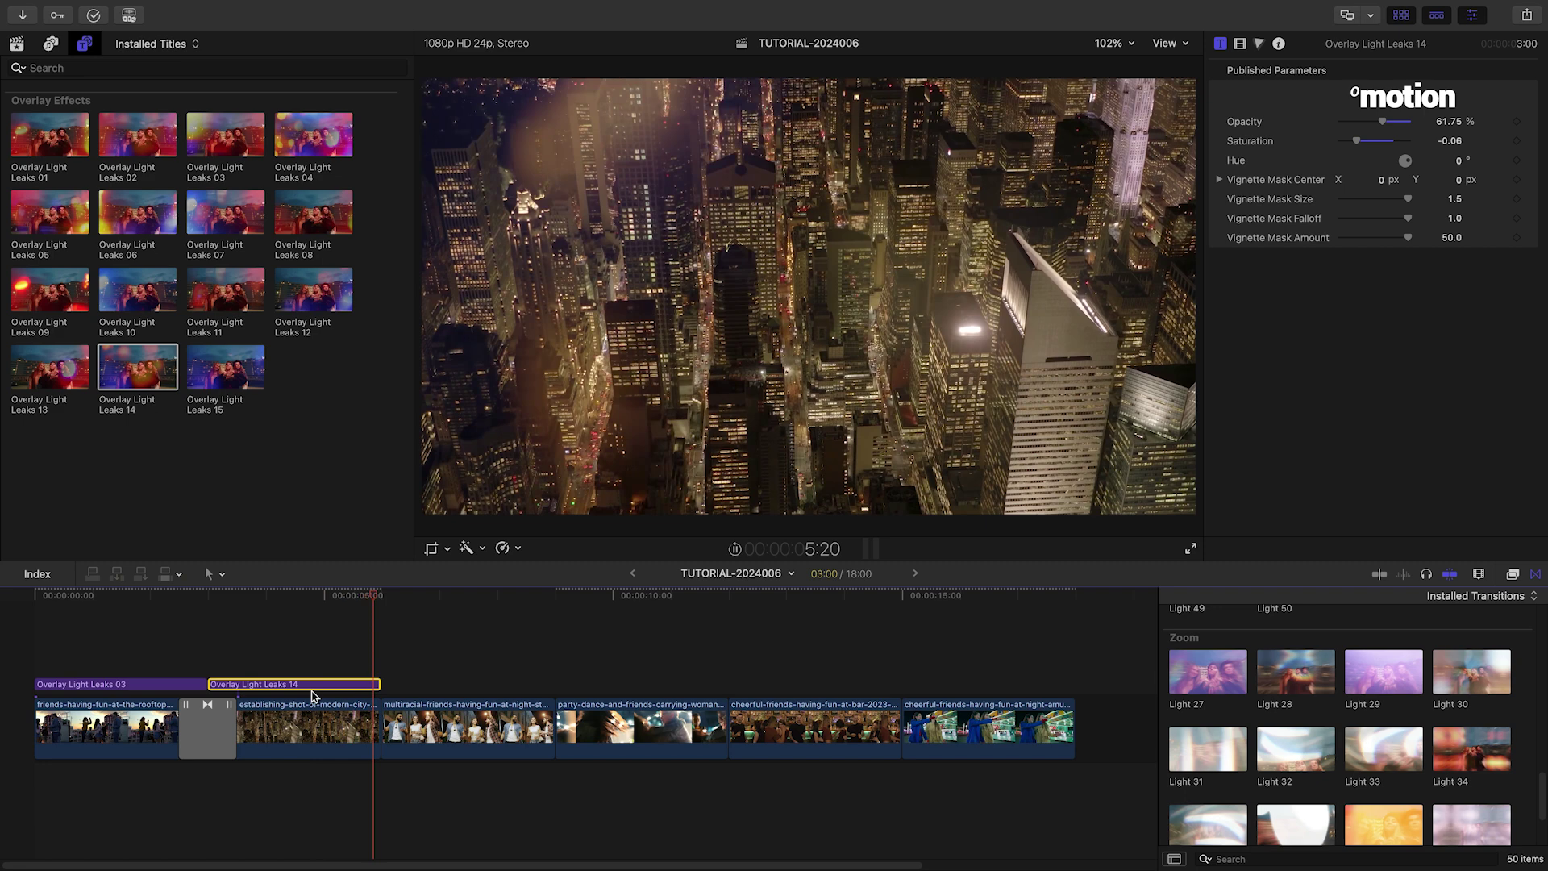
{"action": "scroll", "coordinate": [1458, 649], "scroll_direction": "up", "scroll_amount": 10}
{"action": "left_click_drag", "start_coordinate": [1458, 649], "coordinate": [382, 723]}
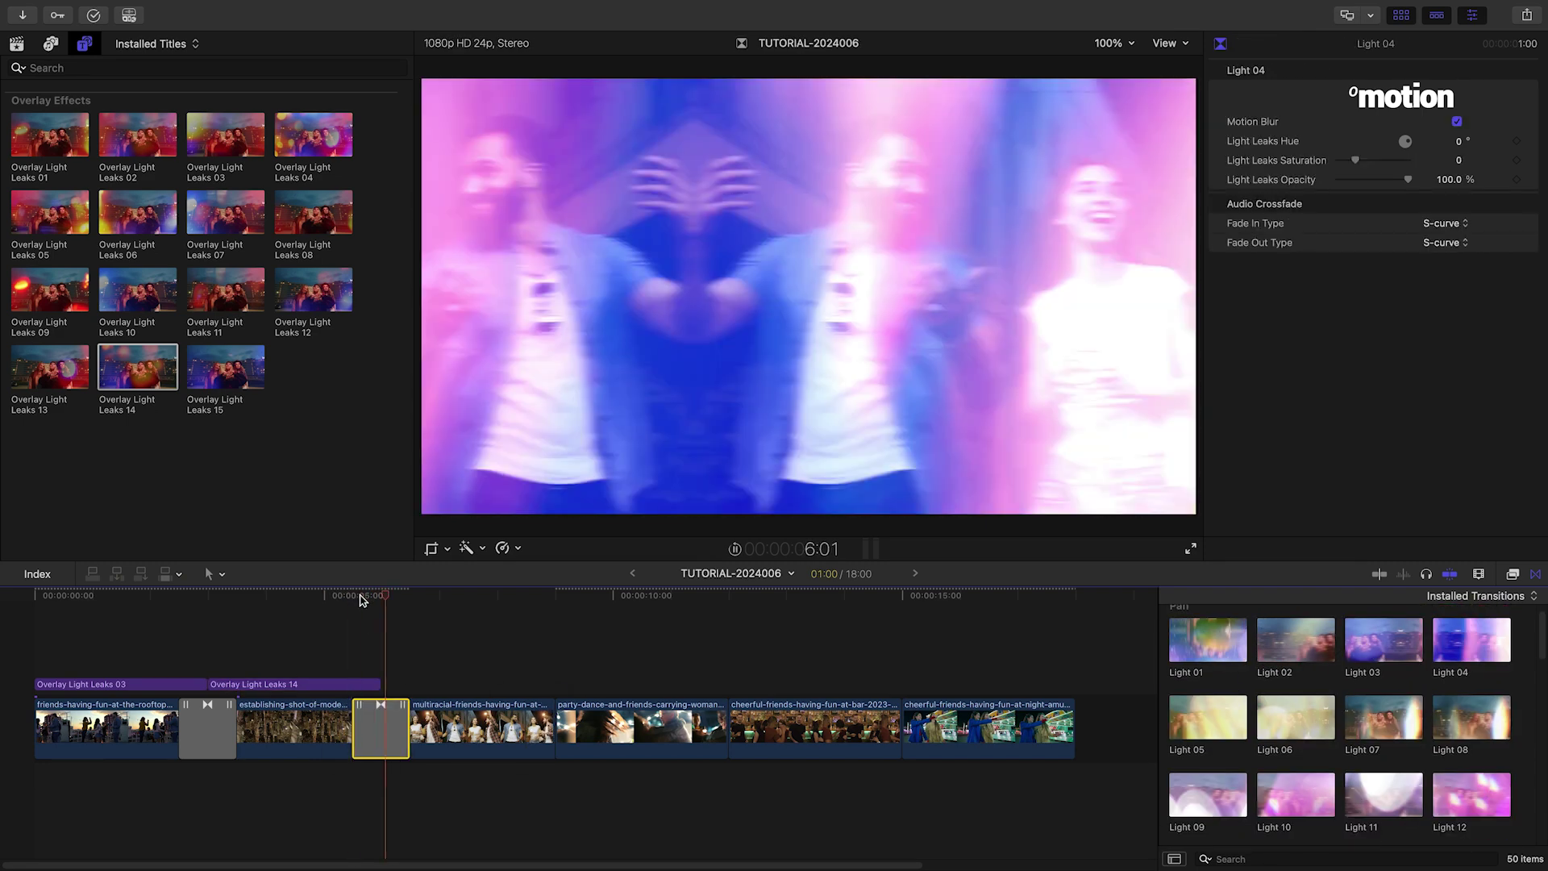
{"action": "left_click", "coordinate": [889, 724]}
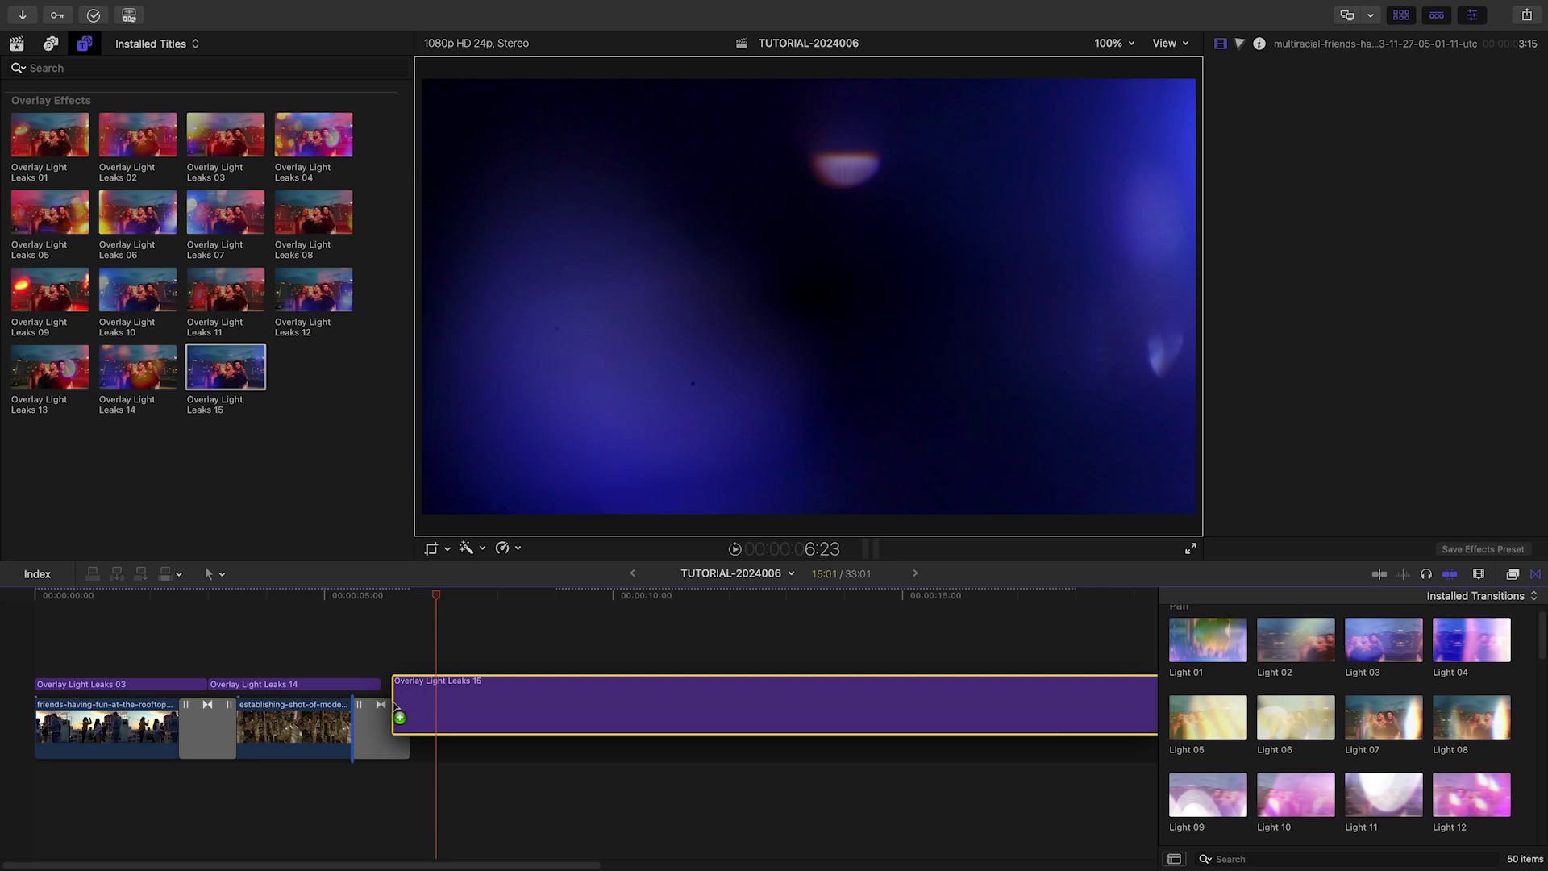
{"action": "left_click_drag", "start_coordinate": [226, 366], "coordinate": [382, 684]}
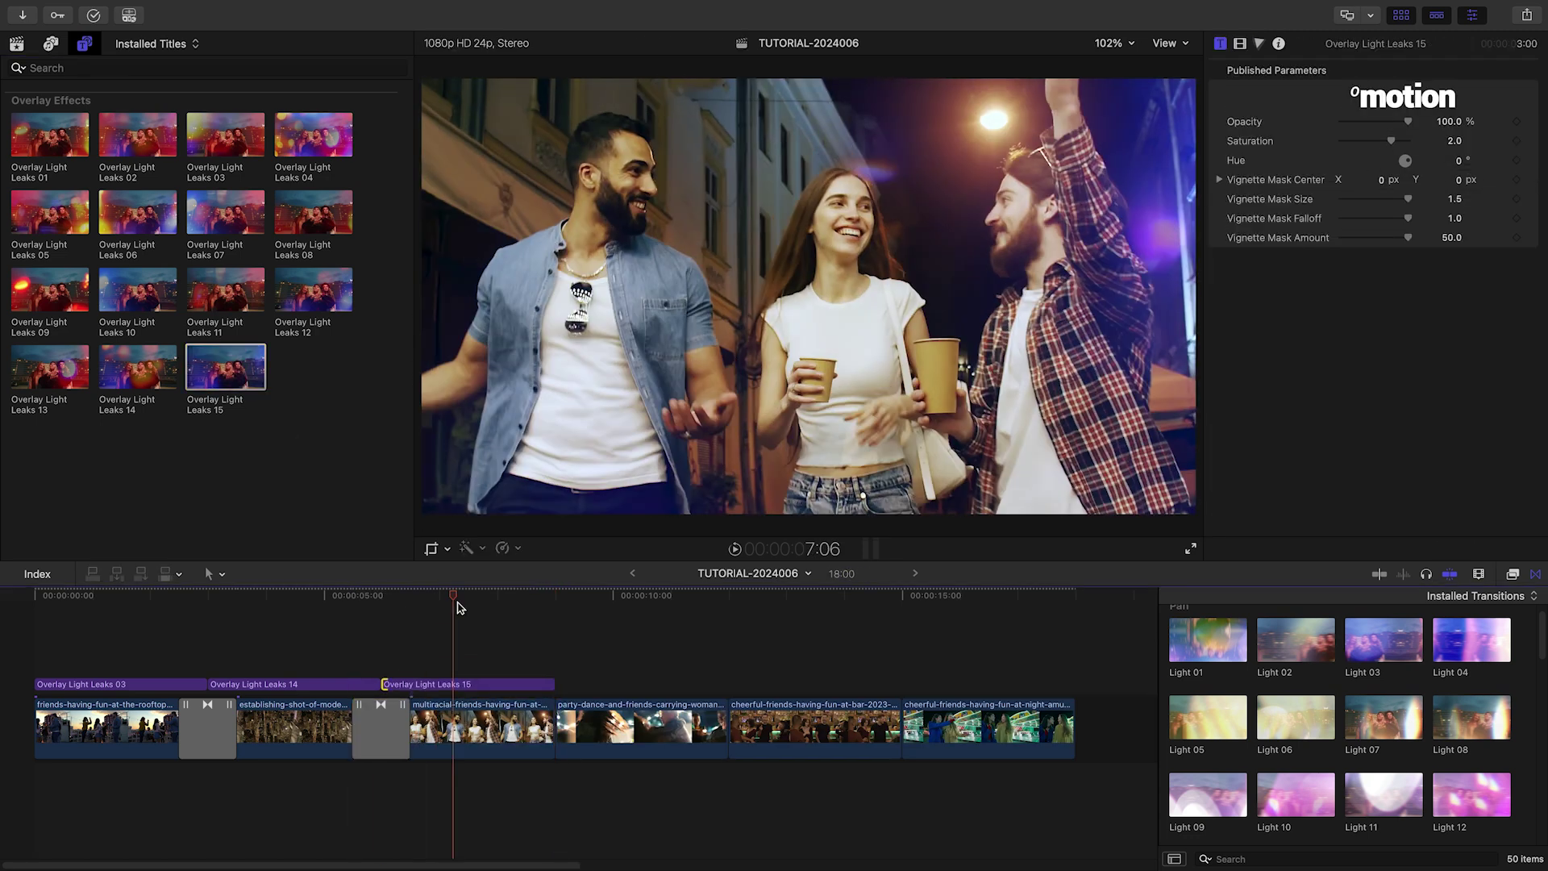
- Add Overlay Light Leaks 09, 07 and 12, plus Light 09 and Light 41 transitions at the cuts
{"action": "left_click", "coordinate": [604, 730]}
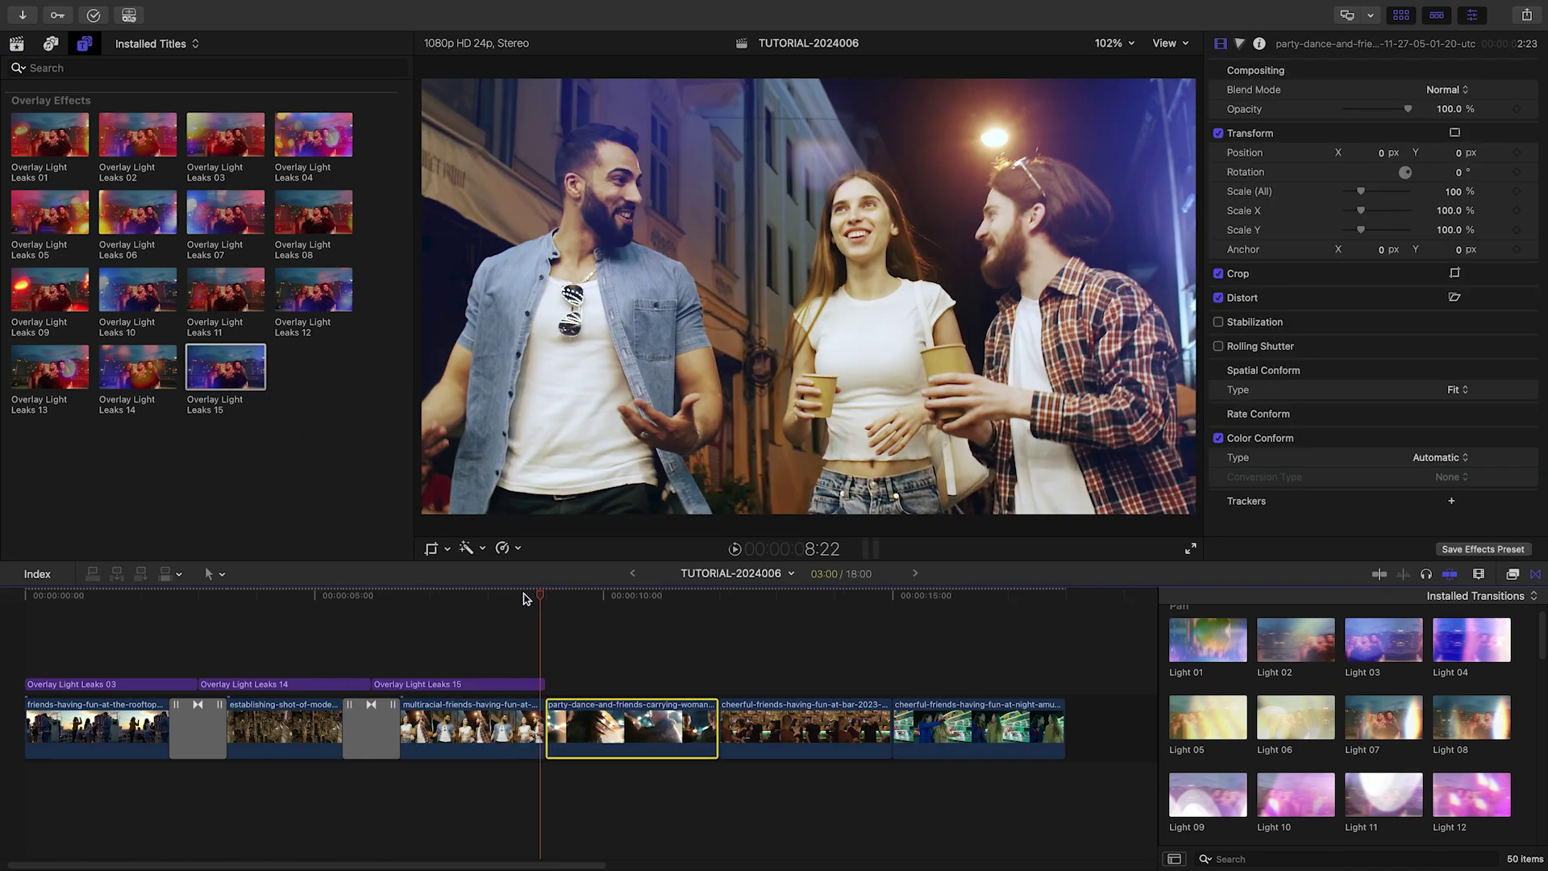
{"action": "left_click_drag", "start_coordinate": [1384, 717], "coordinate": [529, 740]}
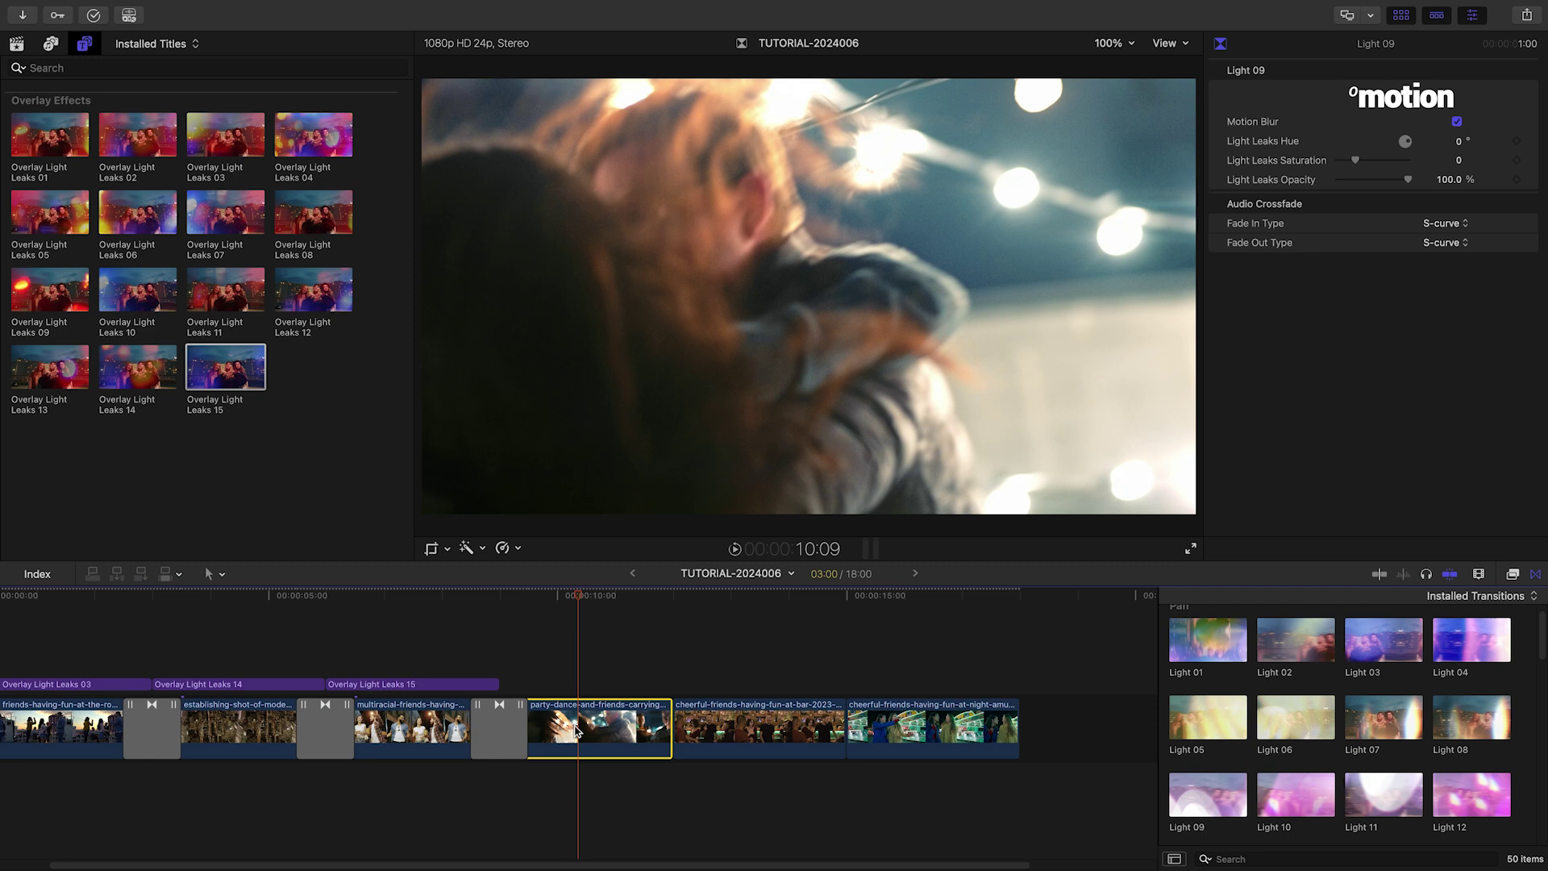
{"action": "left_click_drag", "start_coordinate": [49, 291], "coordinate": [597, 687]}
{"action": "left_click", "coordinate": [607, 601]}
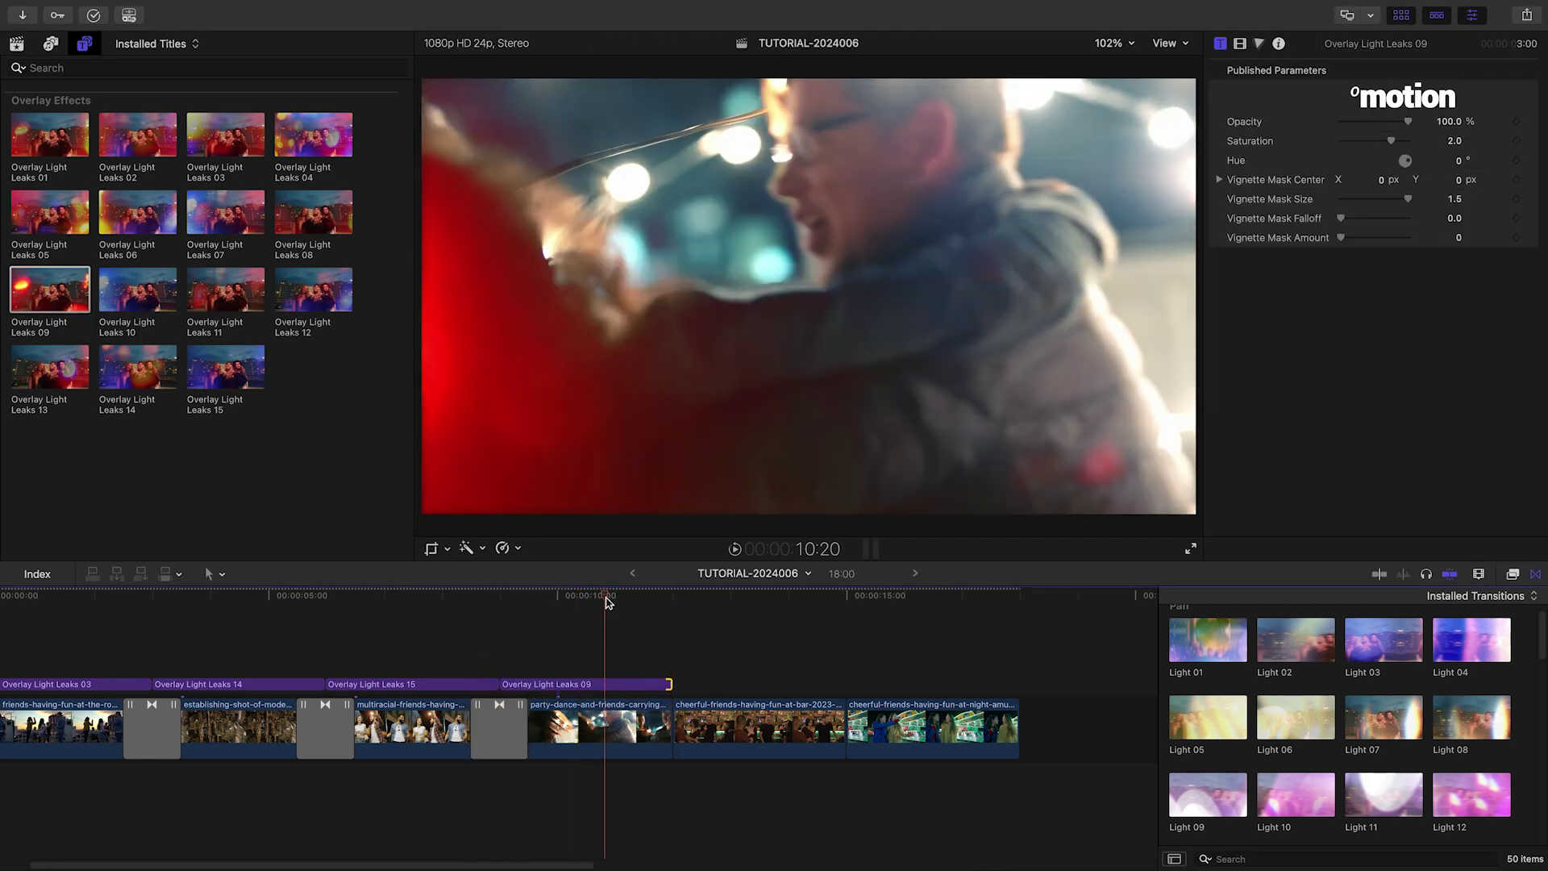
{"action": "left_click_drag", "start_coordinate": [197, 214], "coordinate": [1082, 689]}
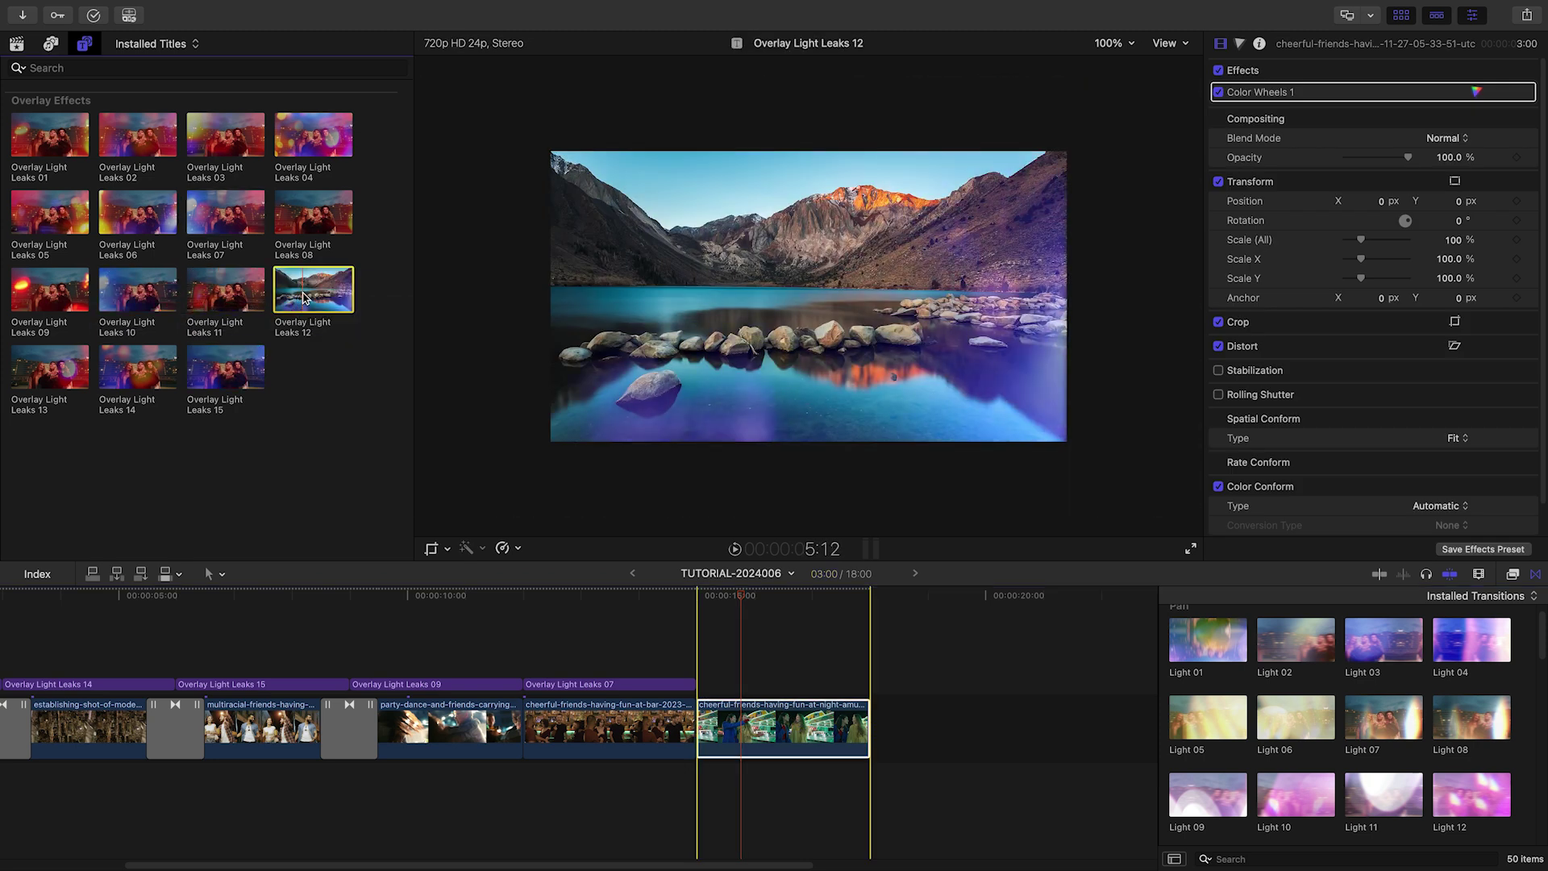
{"action": "left_click_drag", "start_coordinate": [314, 290], "coordinate": [783, 684]}
{"action": "left_click", "coordinate": [552, 605]}
{"action": "left_click_drag", "start_coordinate": [1470, 726], "coordinate": [521, 715]}
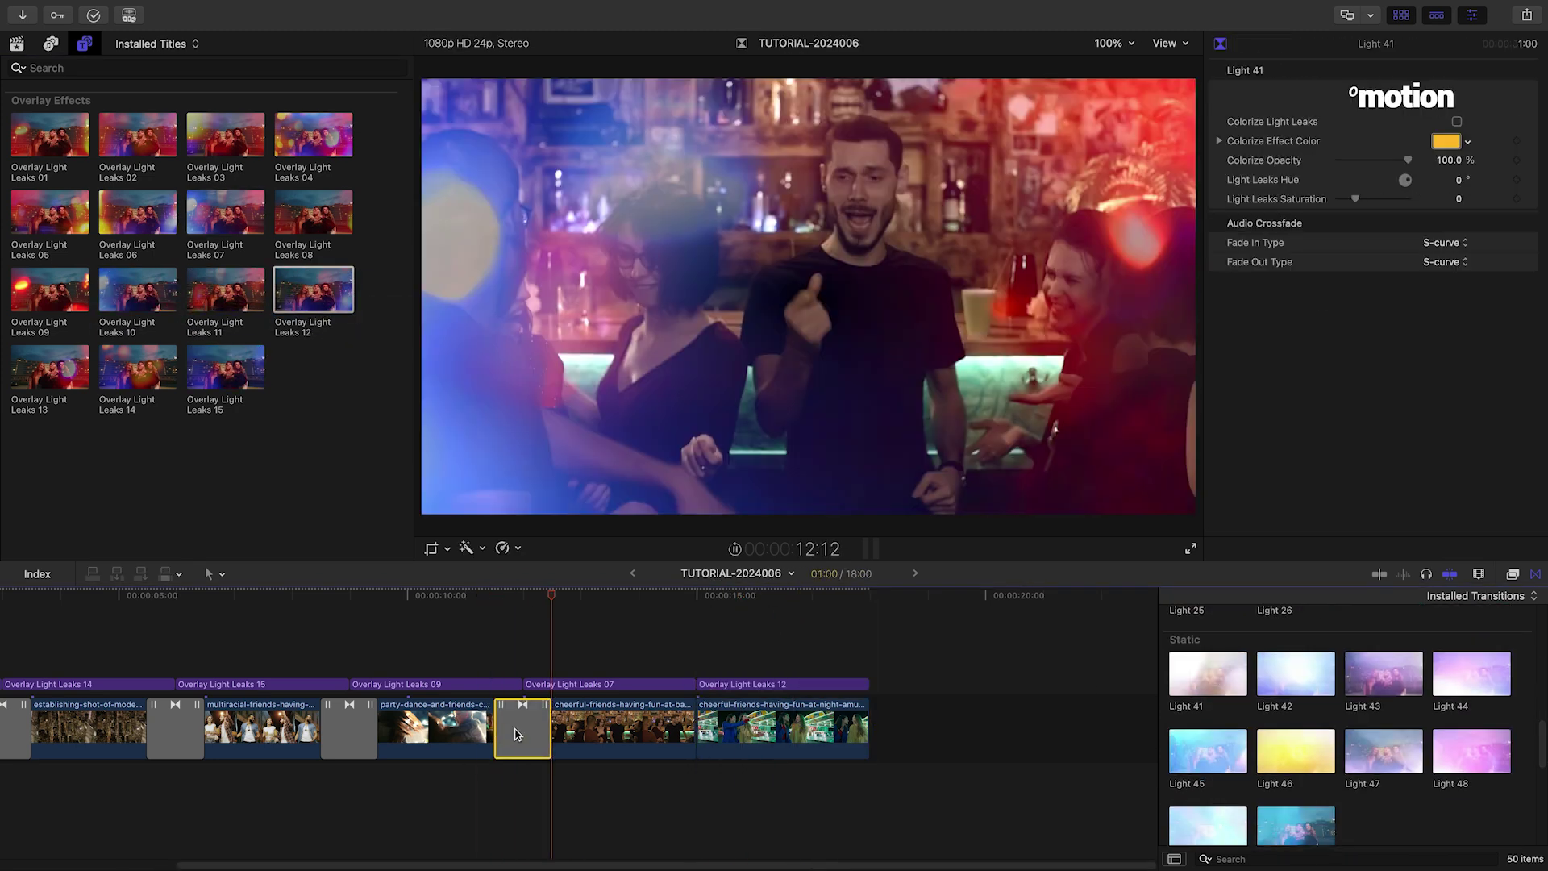